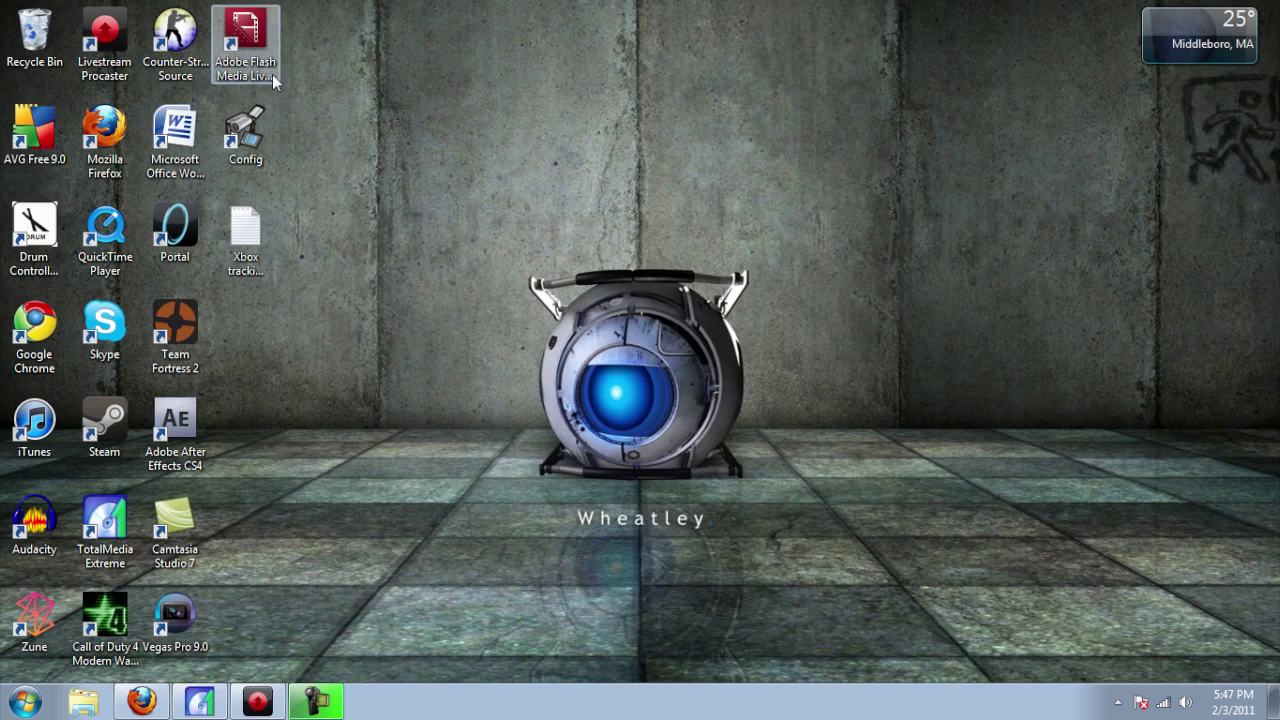
Step: Show the Livestream Procaster download page in Firefox and close the browser
drag(272, 68, 290, 89)
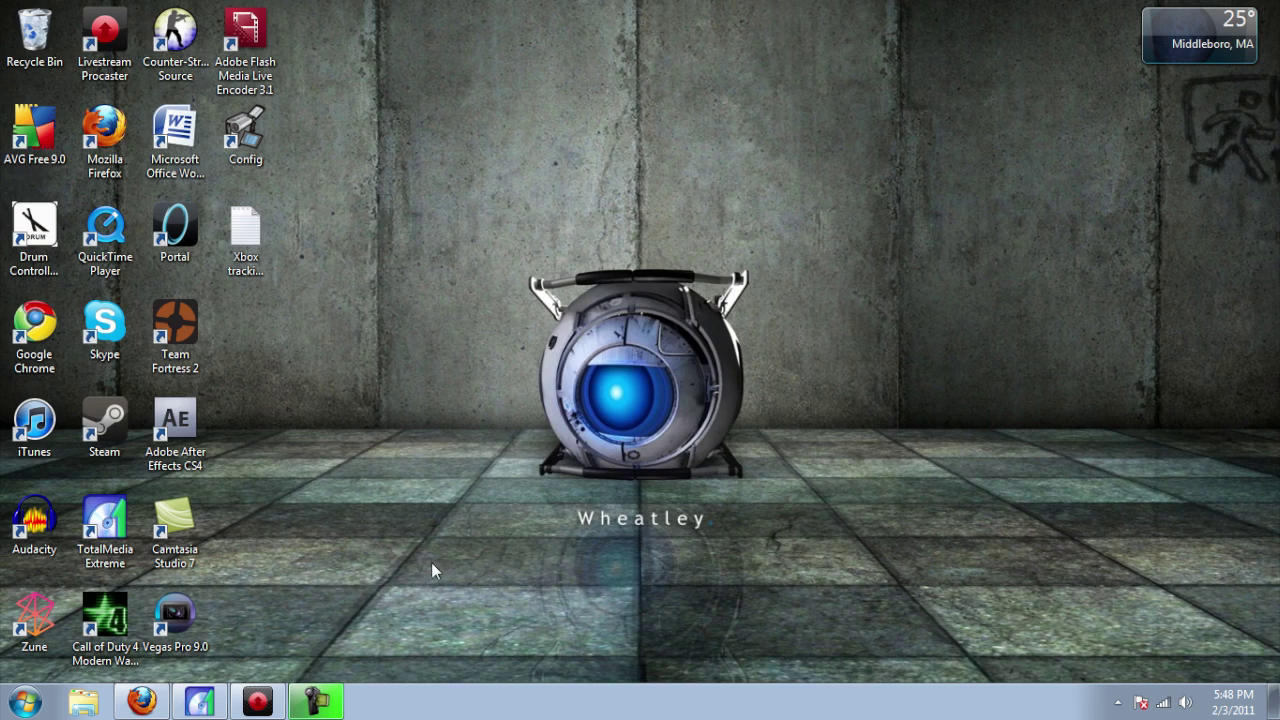
click(145, 700)
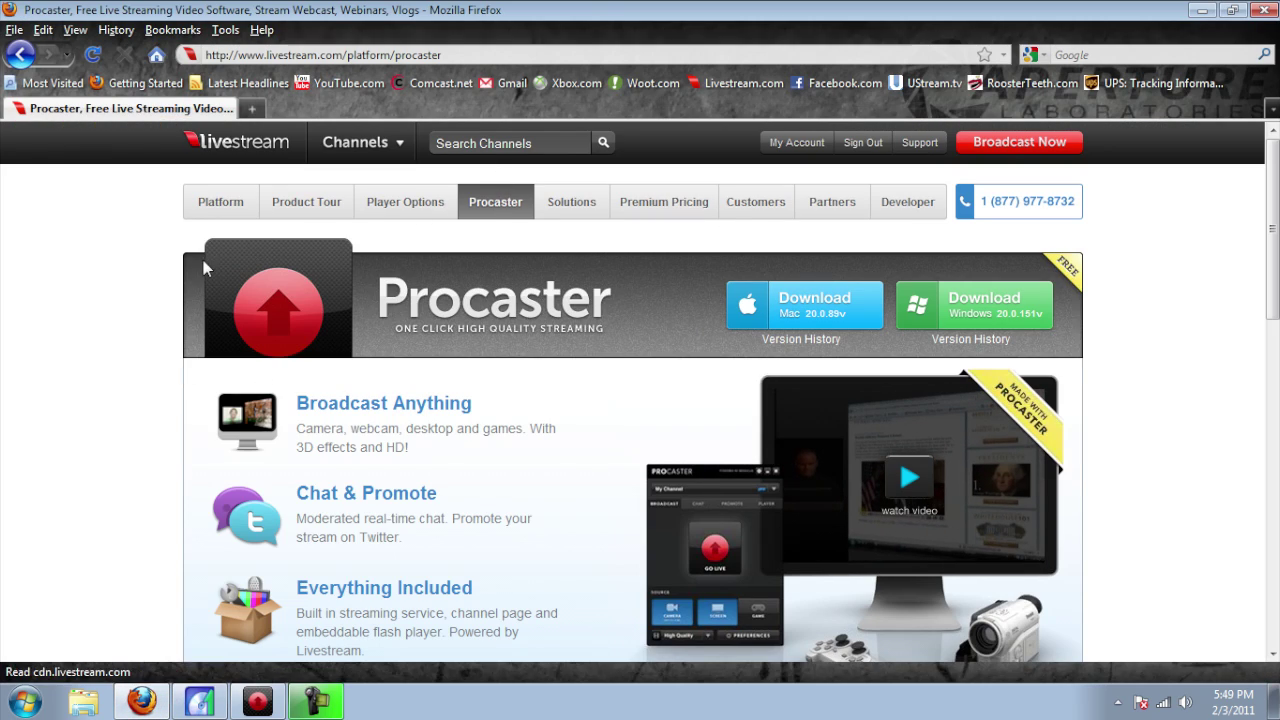
click(1267, 9)
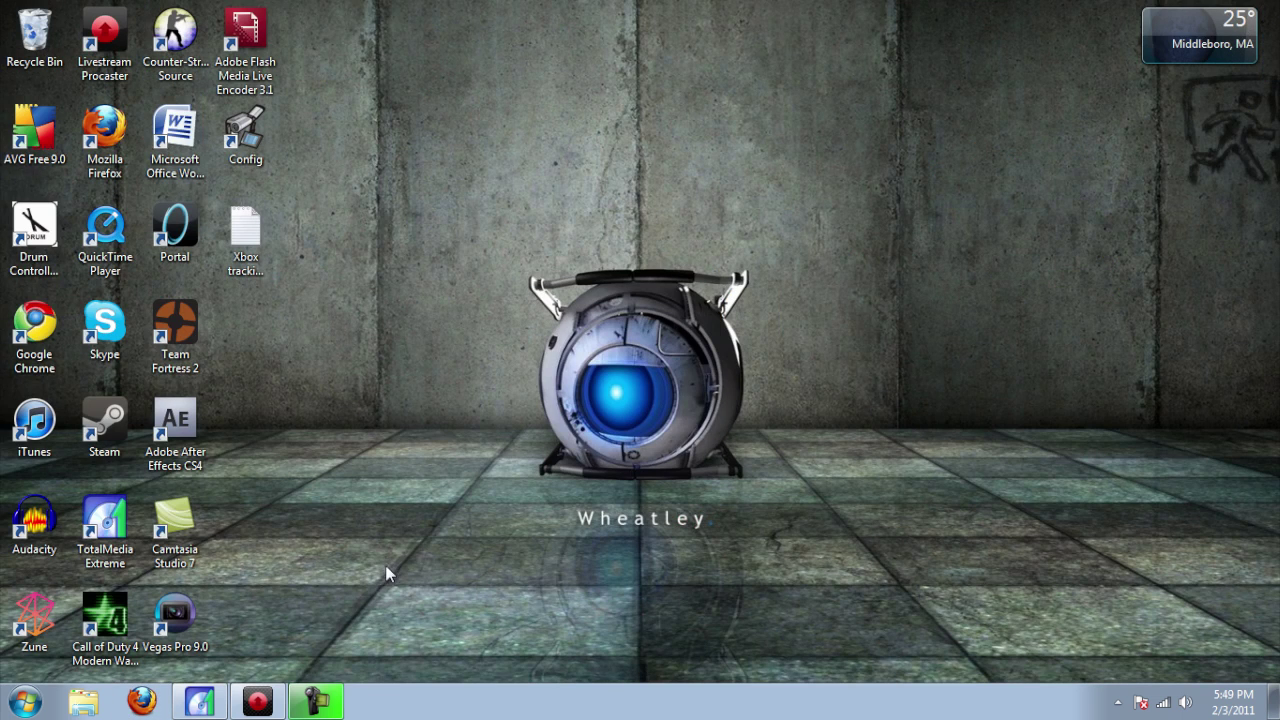
Step: Switch to Livestream Procaster and select rockbandstuff1 as the broadcast channel
click(258, 701)
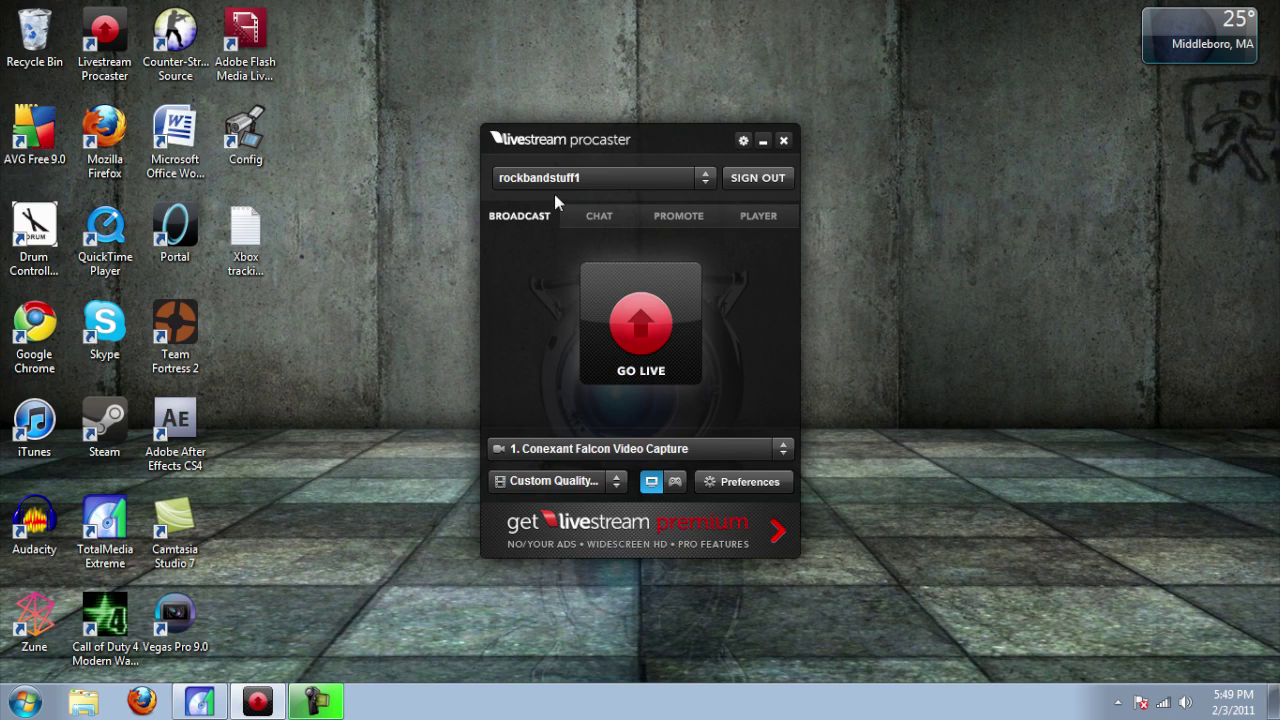
click(634, 177)
click(620, 176)
click(625, 178)
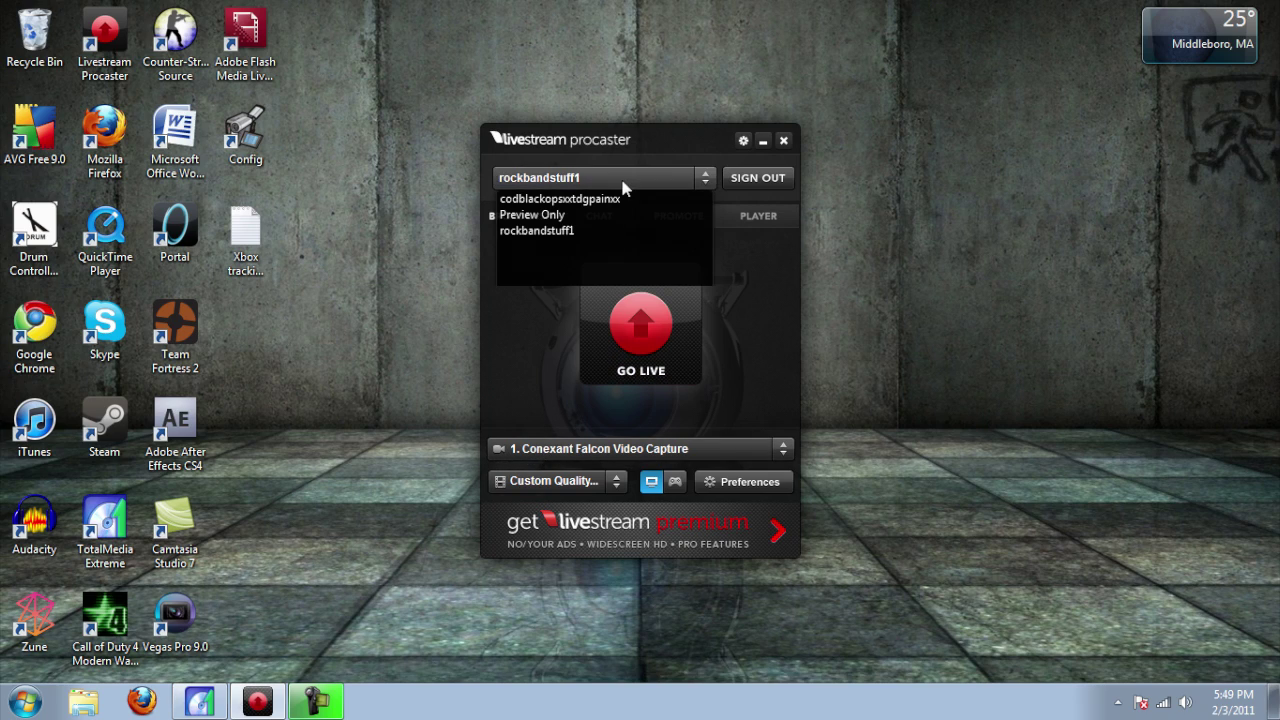
click(595, 231)
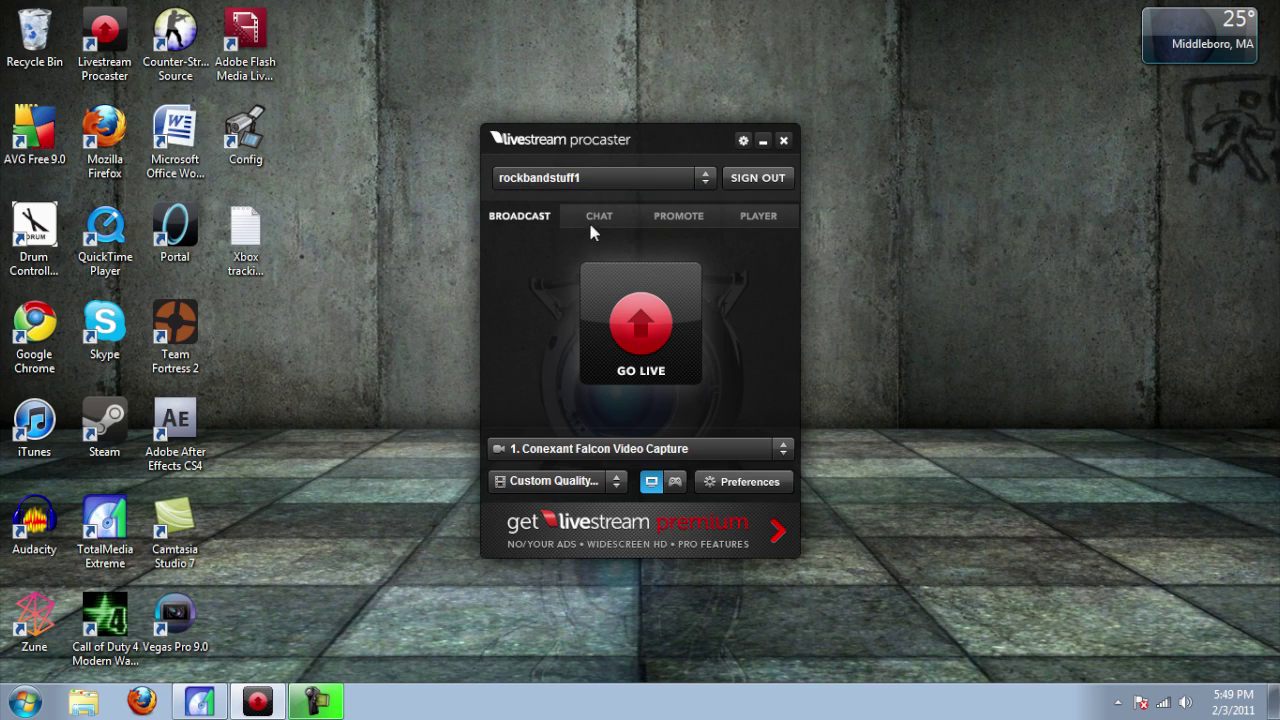
Step: Try to go live with the Hauppauge HD PVR Capture Device as the camera source
click(600, 450)
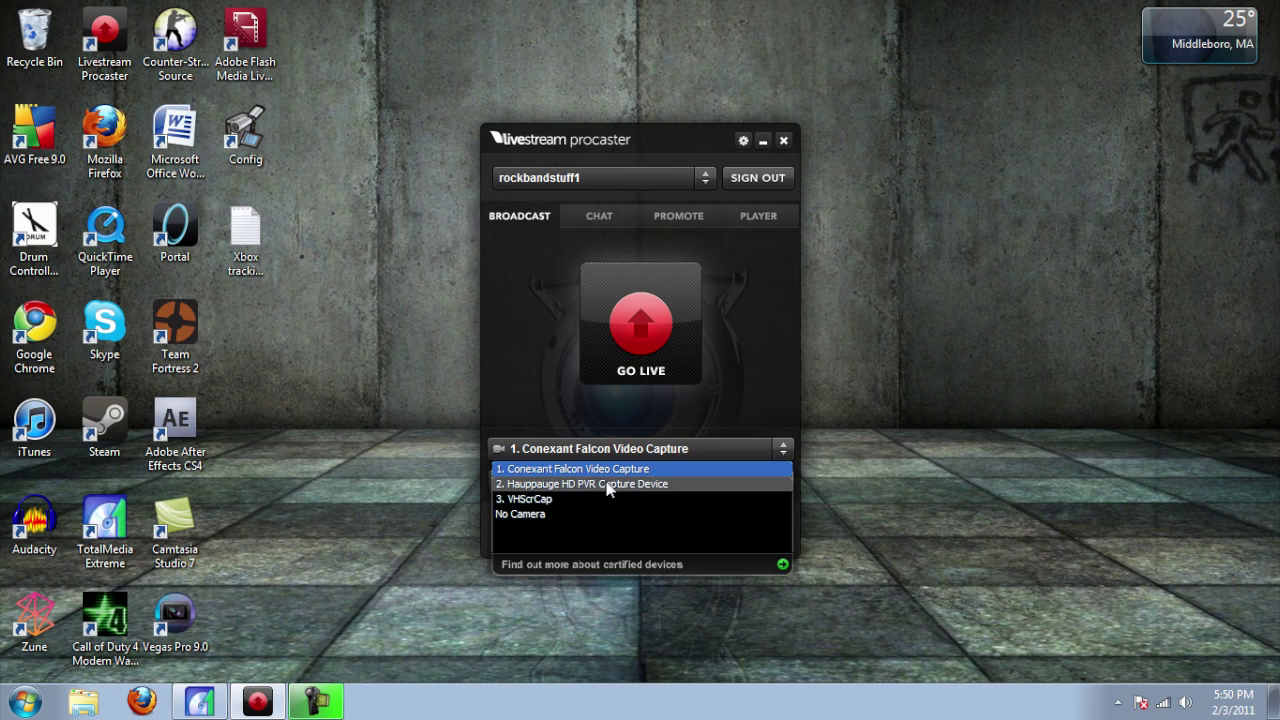
click(607, 484)
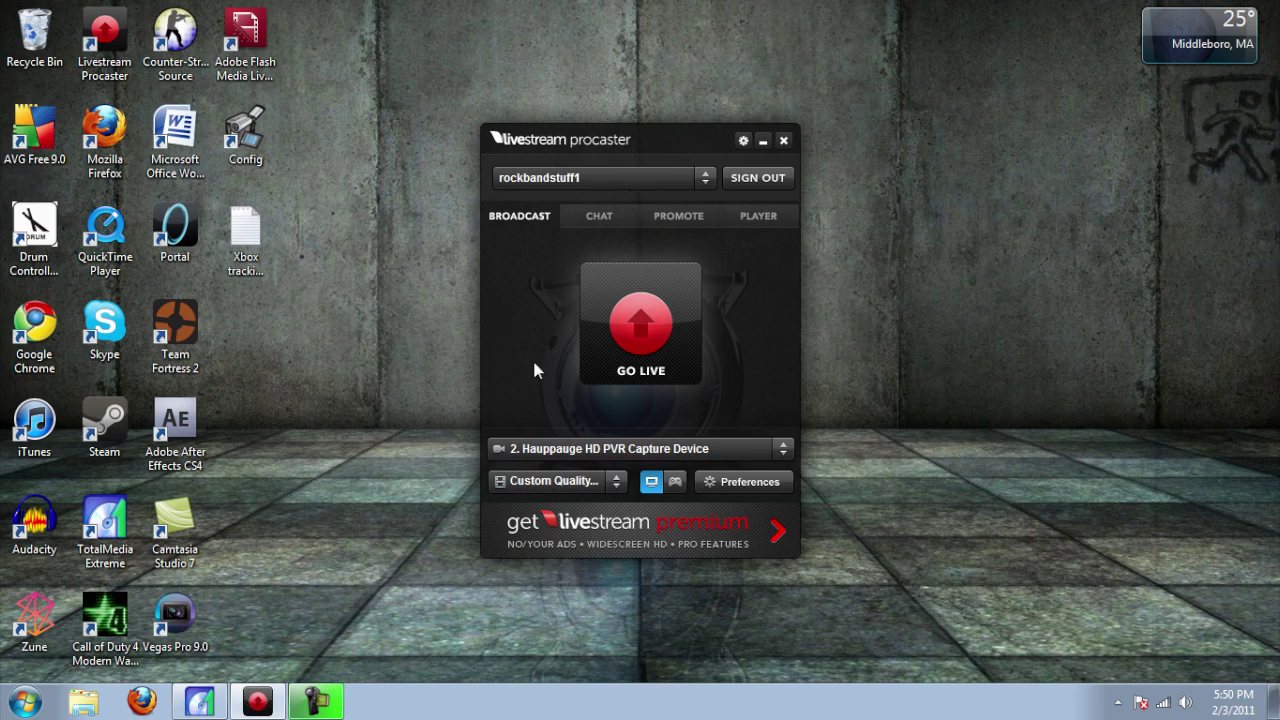
click(634, 333)
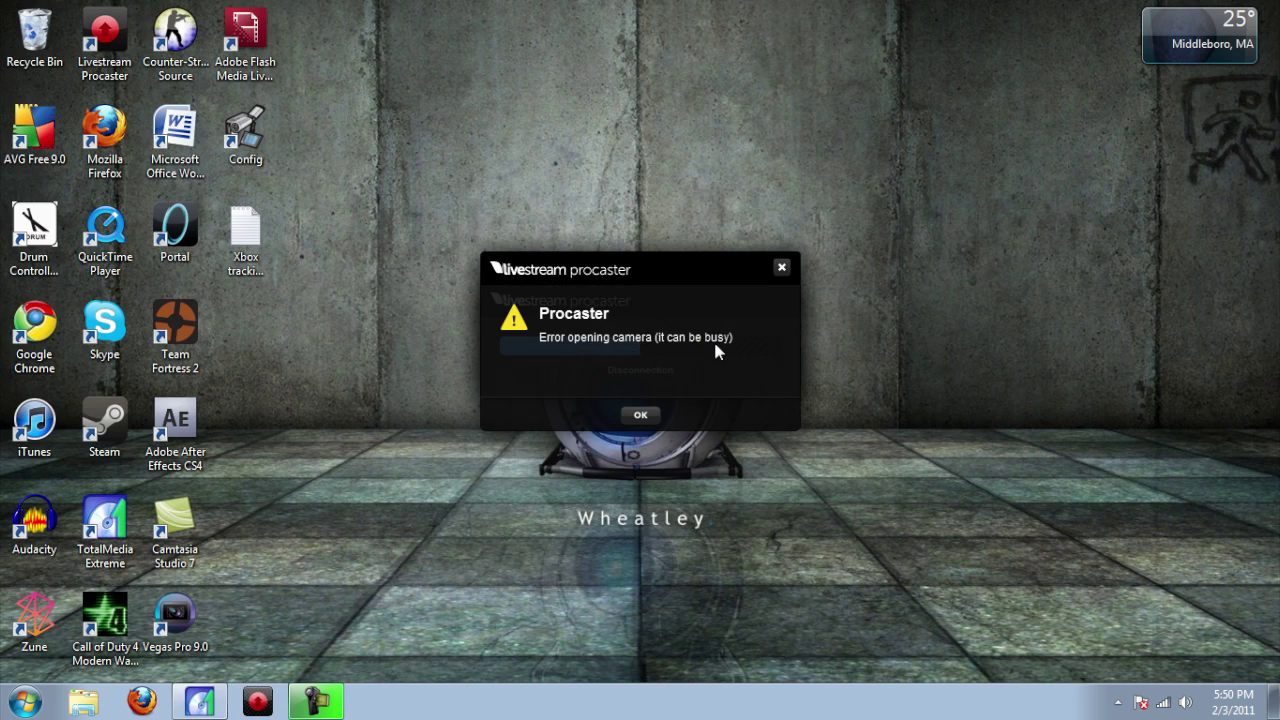
click(640, 414)
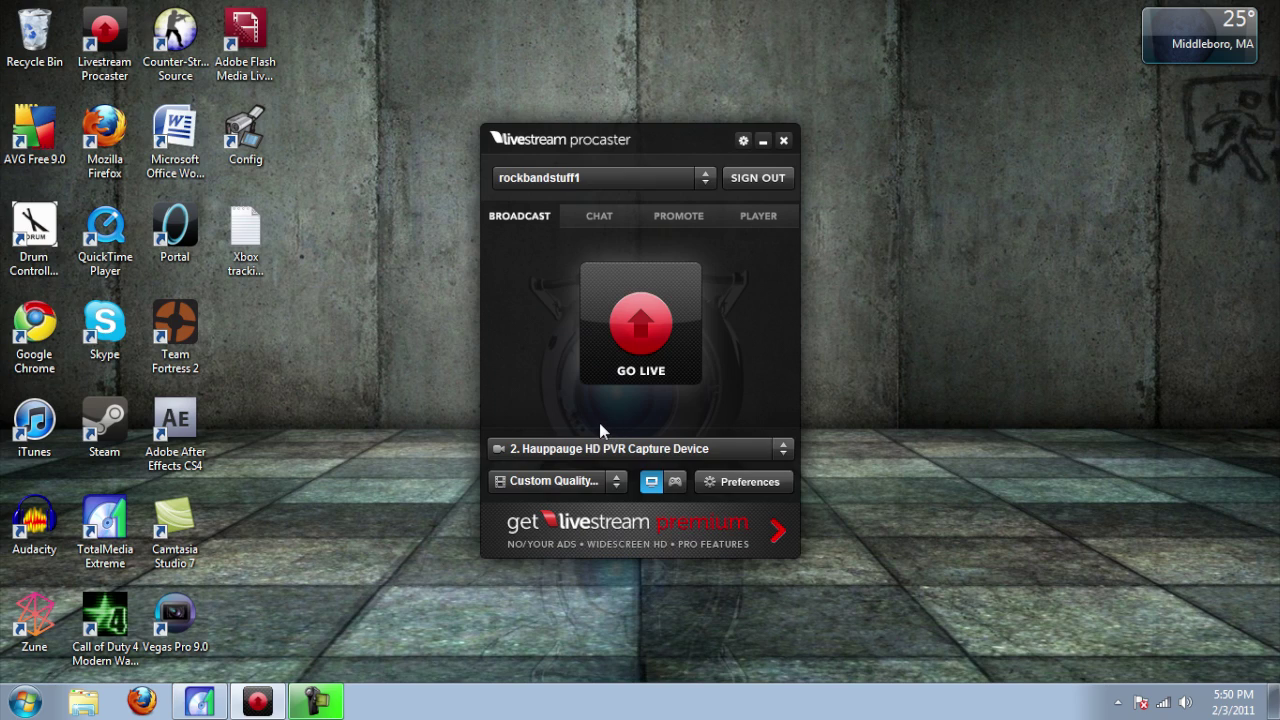
click(622, 448)
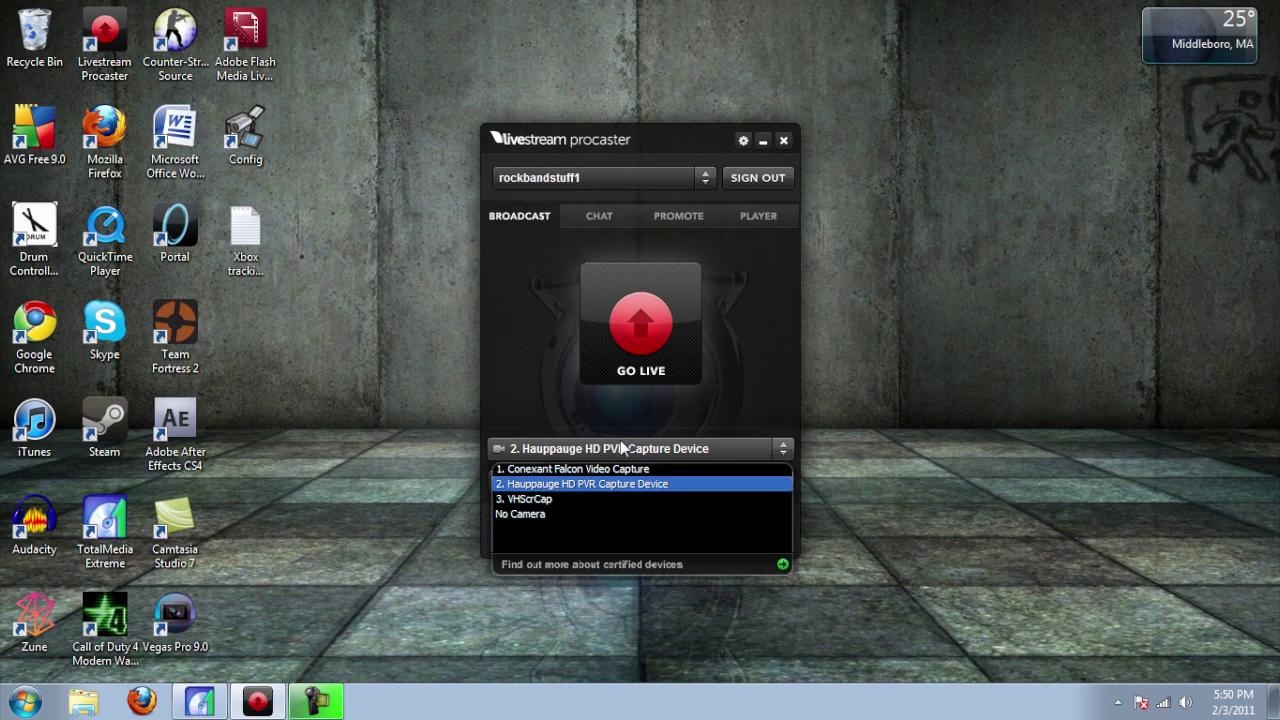
click(625, 449)
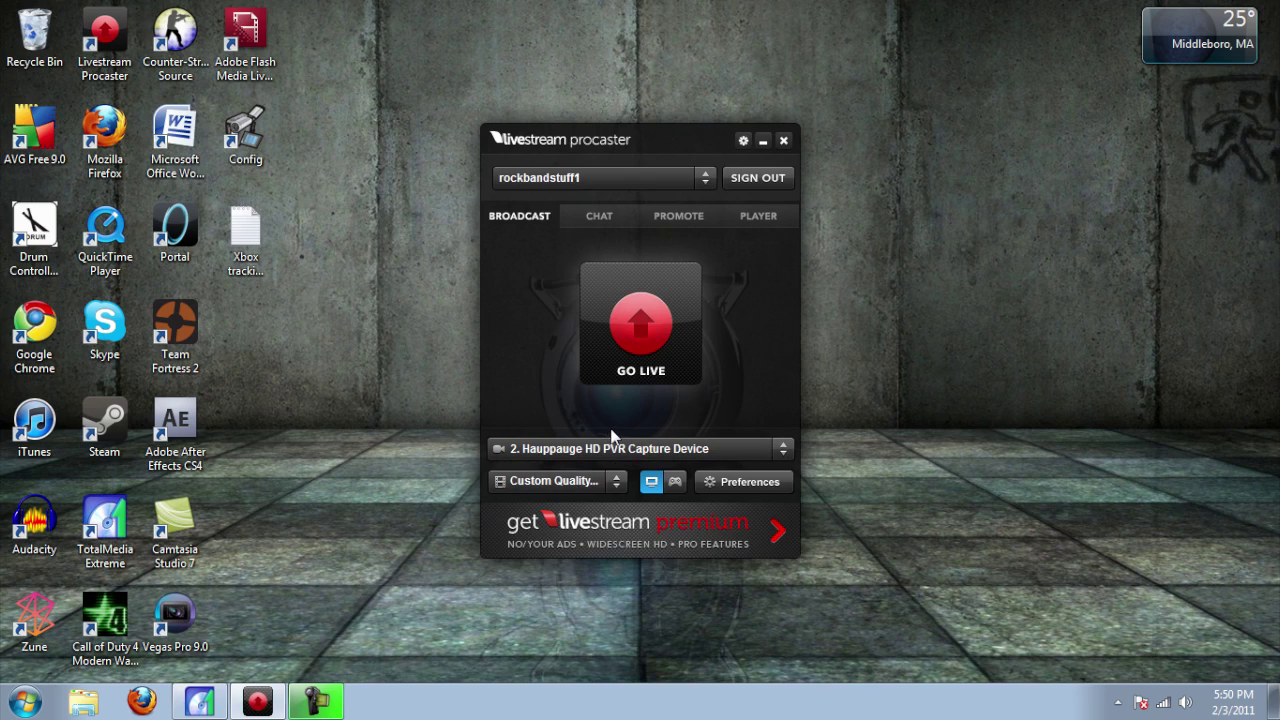
Step: Switch to TotalMedia Extreme and open its Record Video module to preview the console's picture
click(199, 702)
click(466, 274)
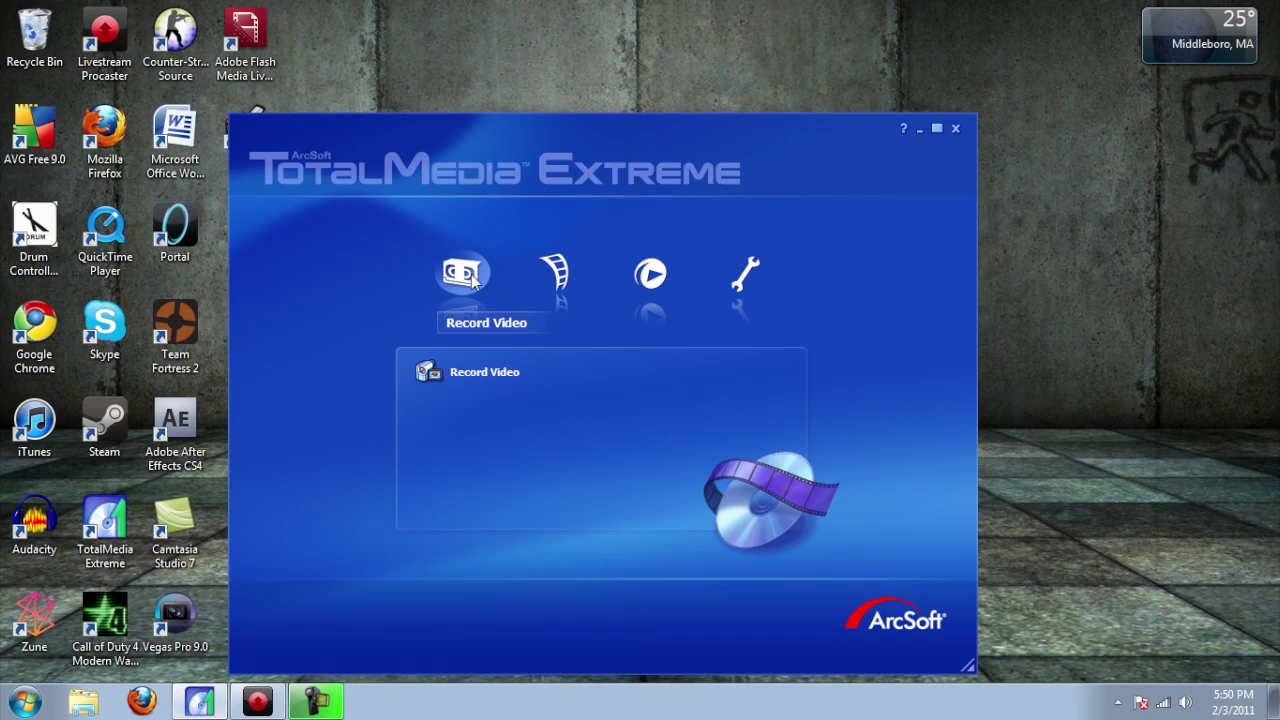
click(445, 290)
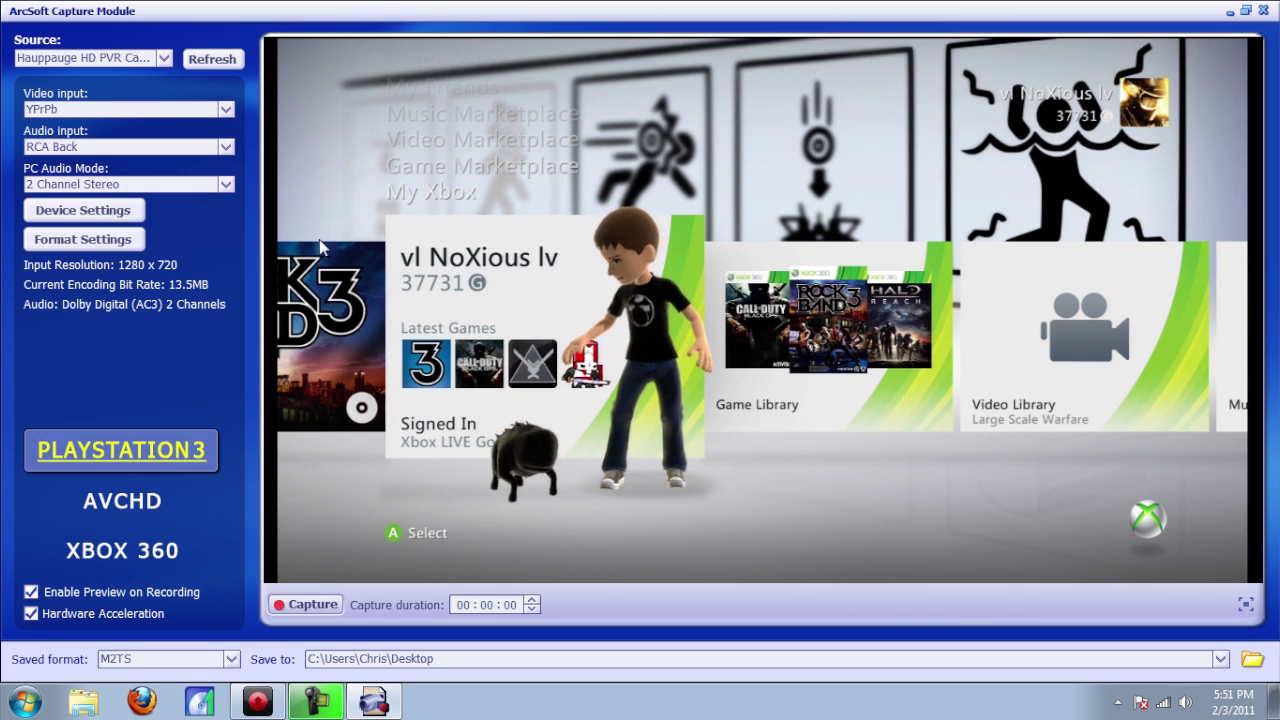
Step: In Livestream Procaster, set the camera to No Camera and the quality to Custom Quality (878Kbps), with the desktop as source
click(258, 702)
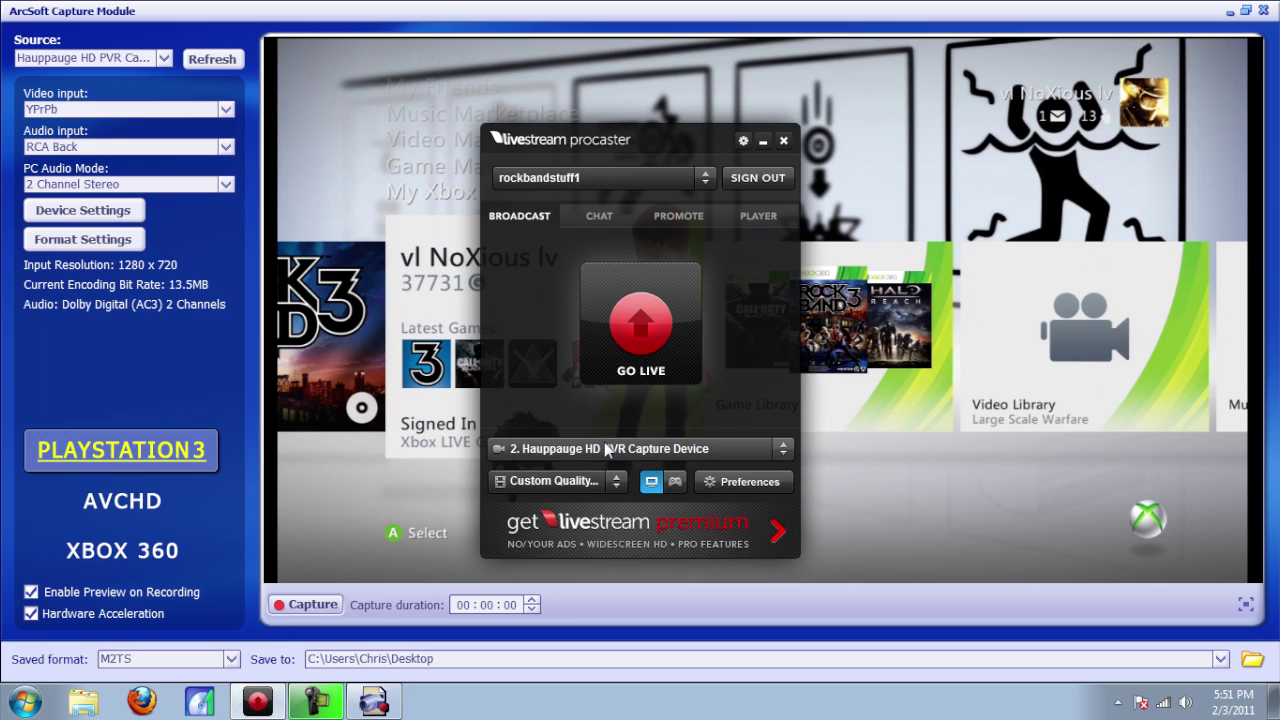
click(605, 448)
click(550, 513)
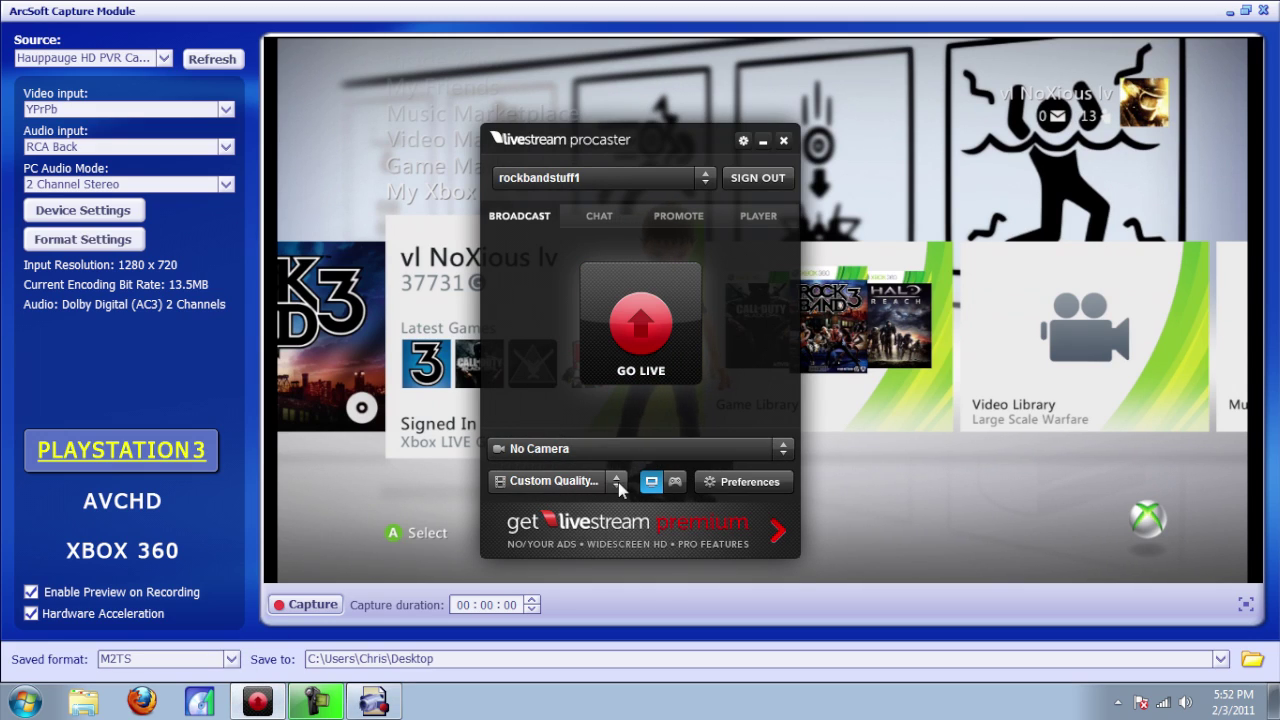
click(555, 481)
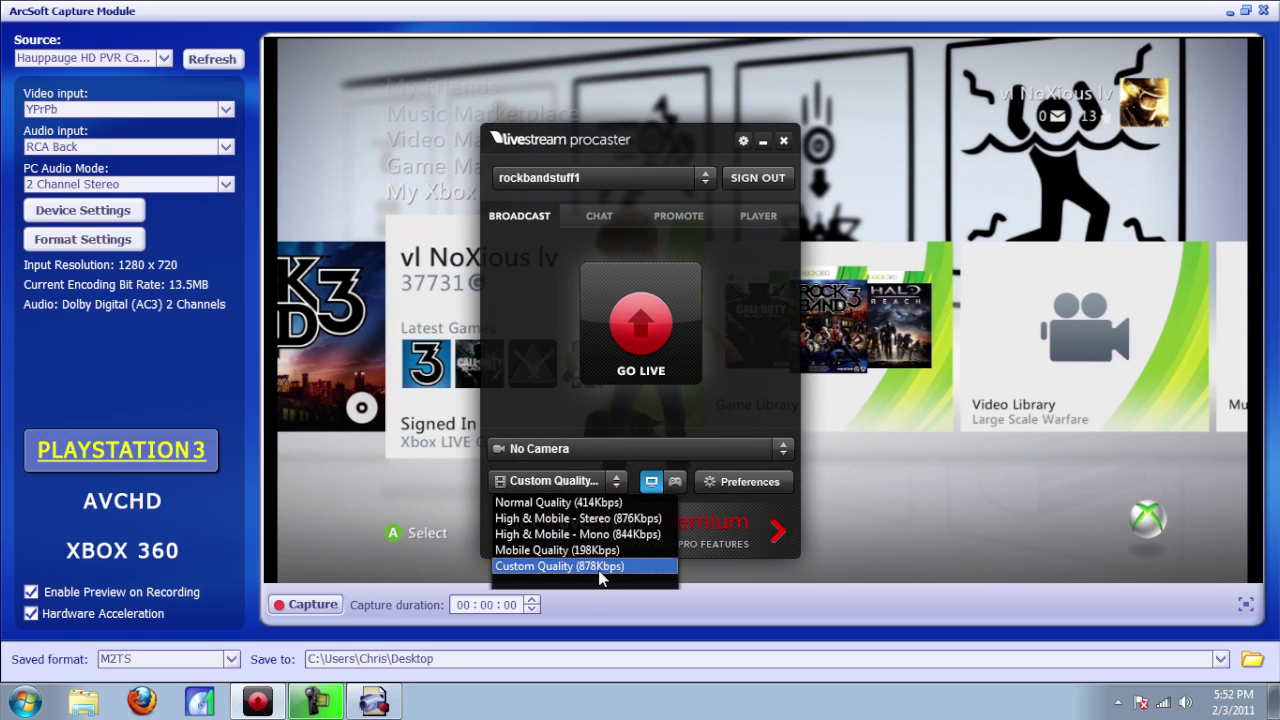
click(601, 567)
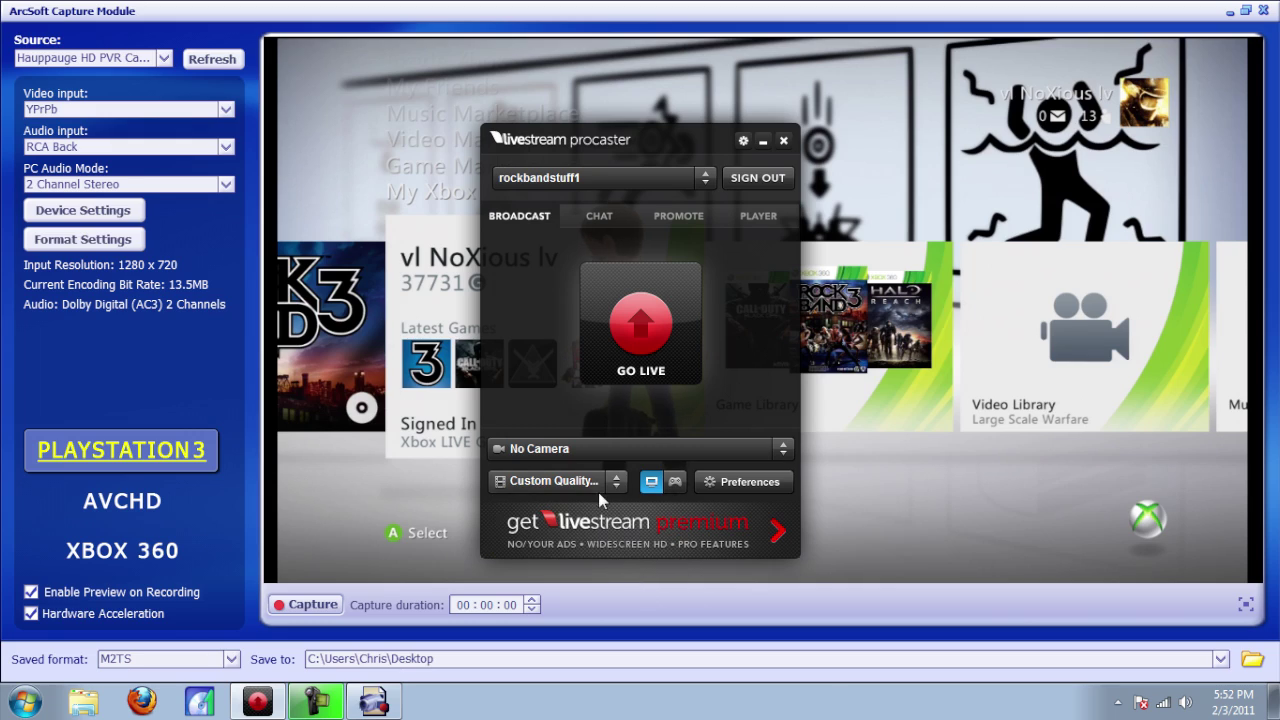
click(655, 487)
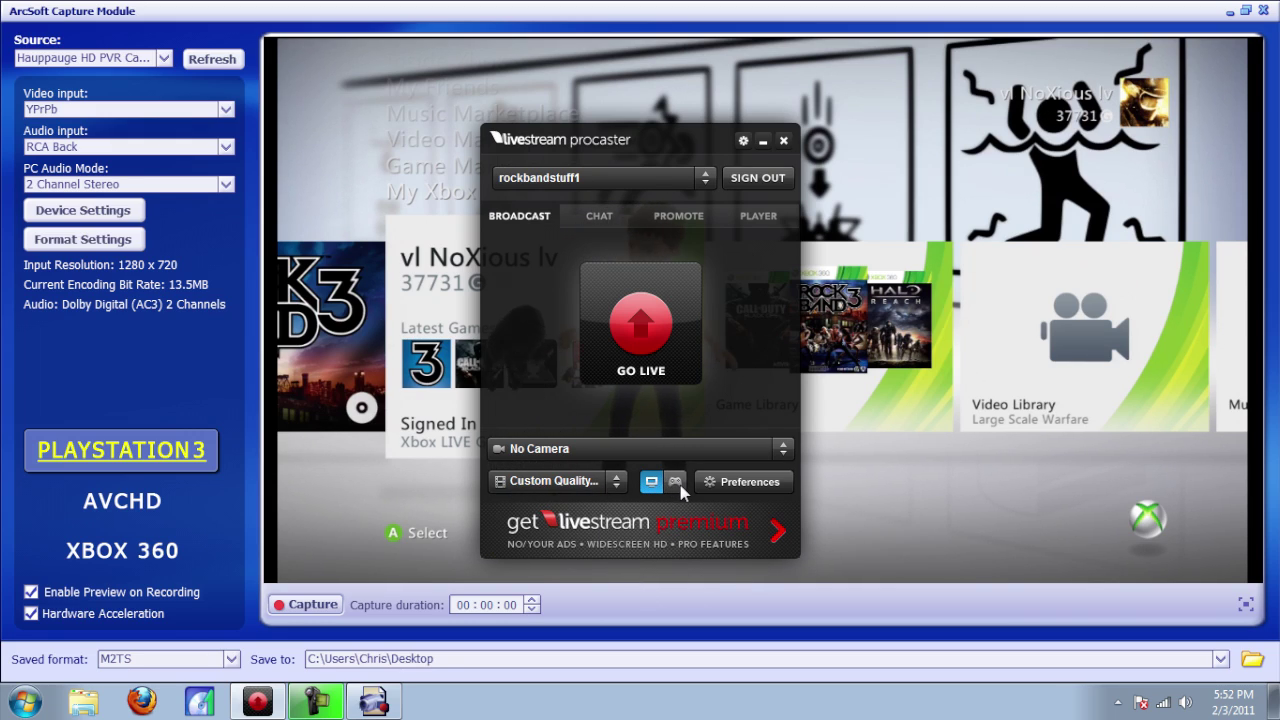
Step: Set the output aspect ratio to 16:9 in Procaster's video preferences
click(708, 481)
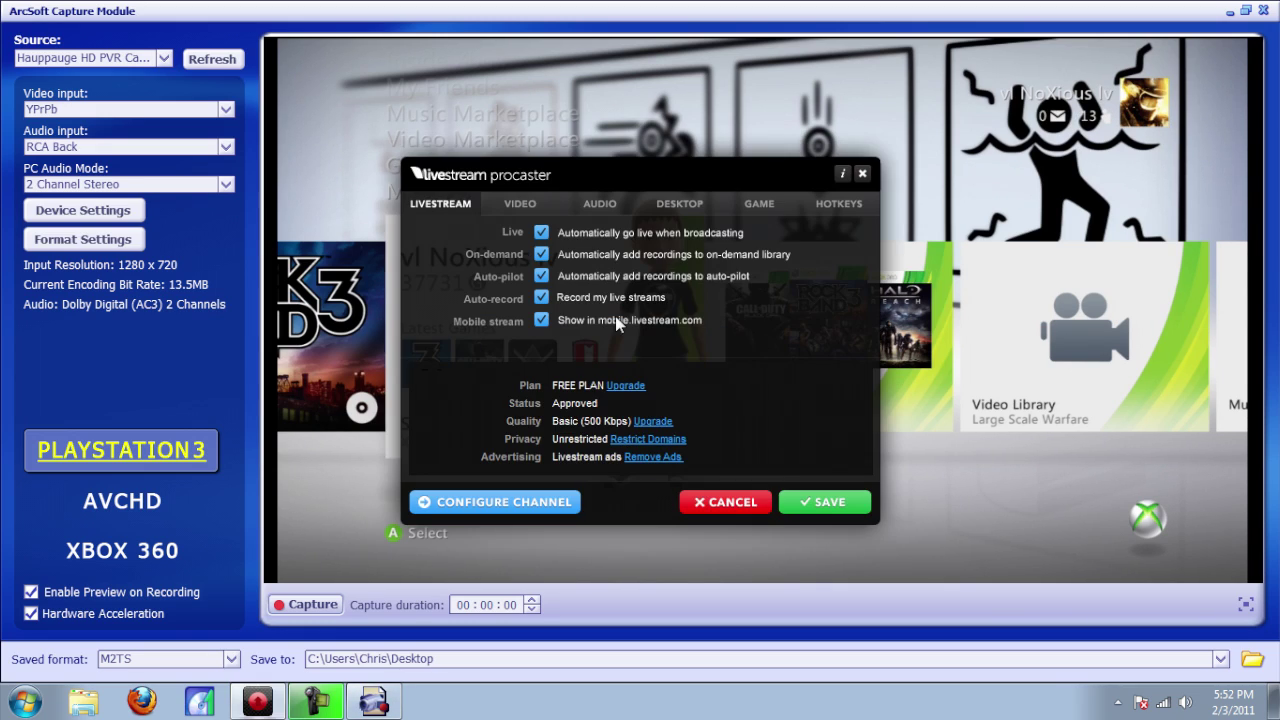
click(505, 204)
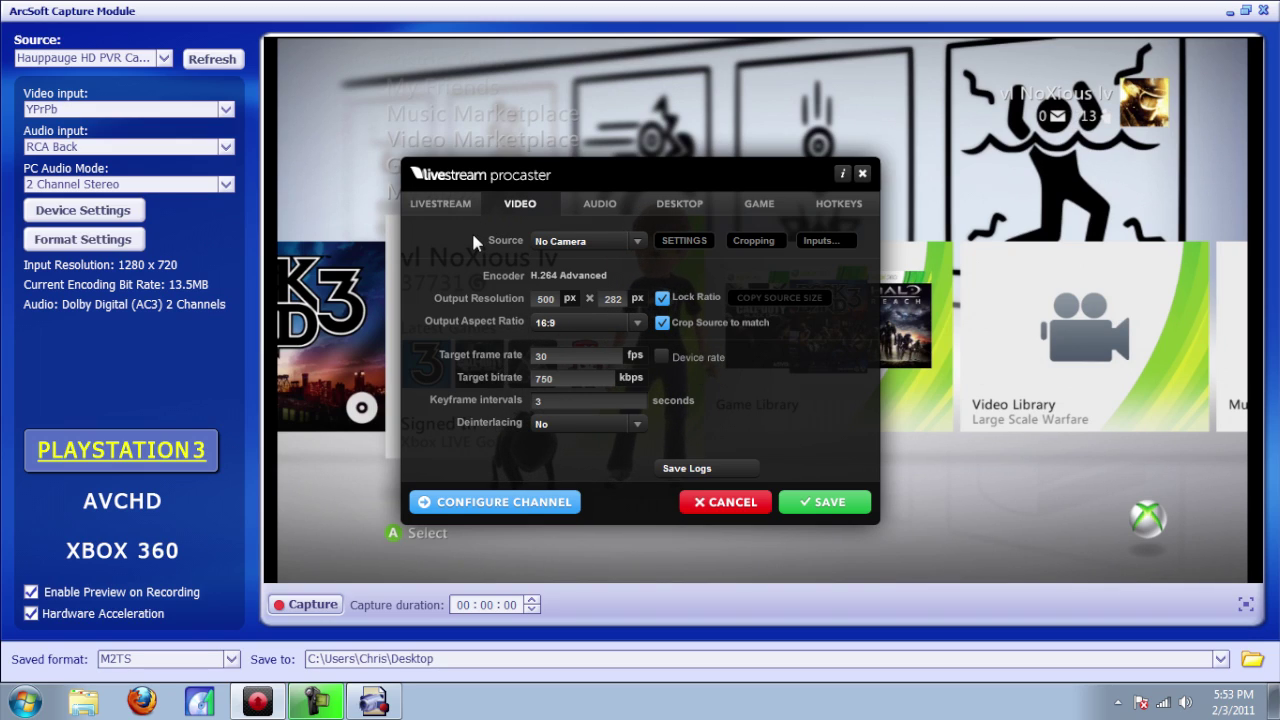
click(580, 247)
click(582, 246)
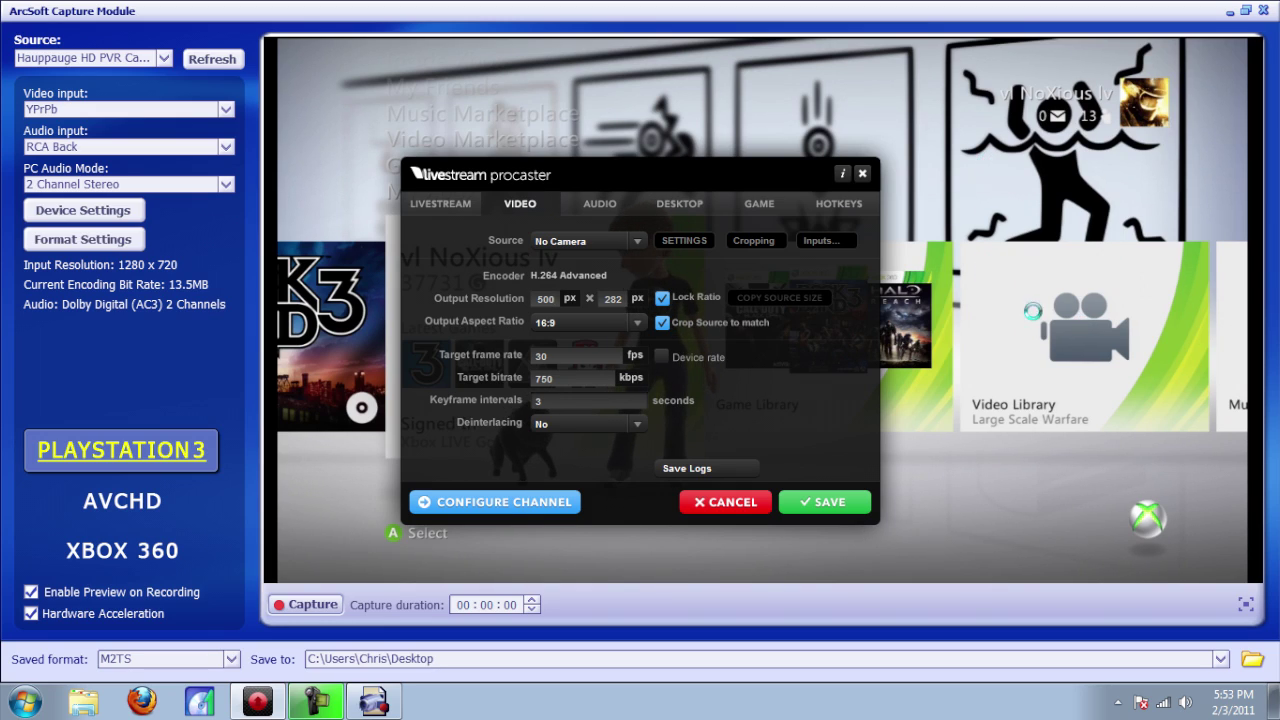
click(611, 324)
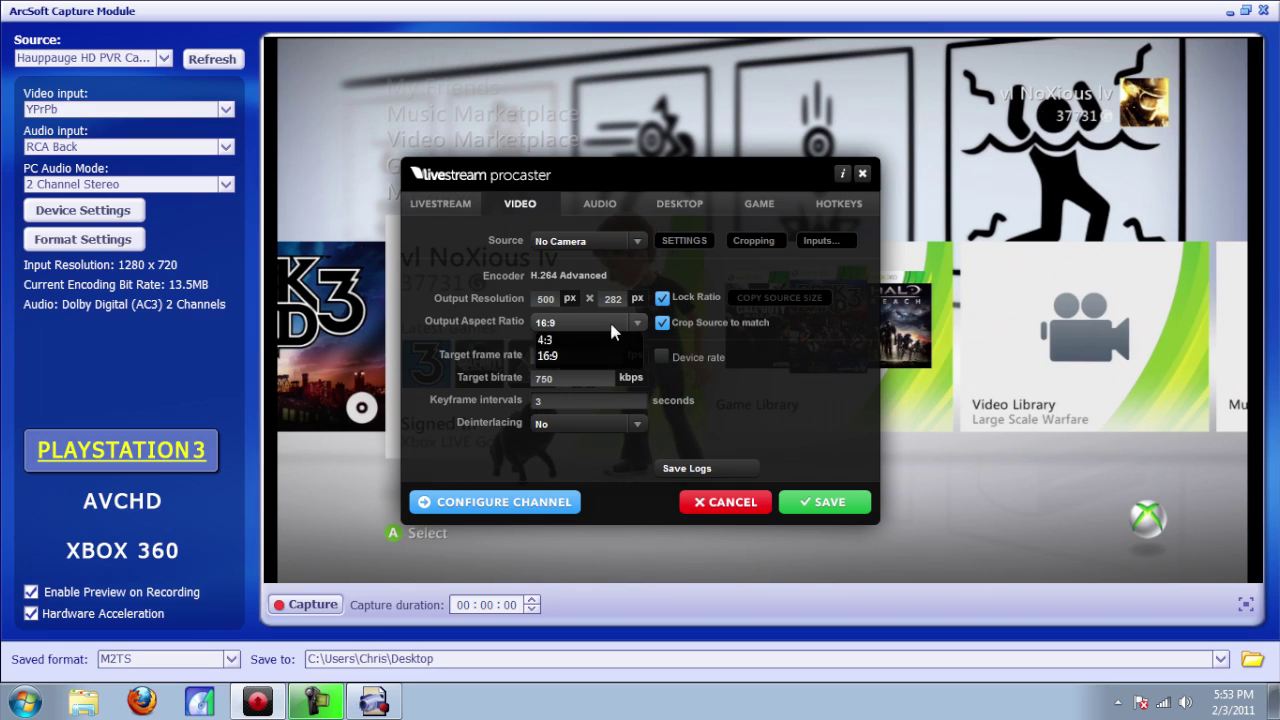
click(547, 356)
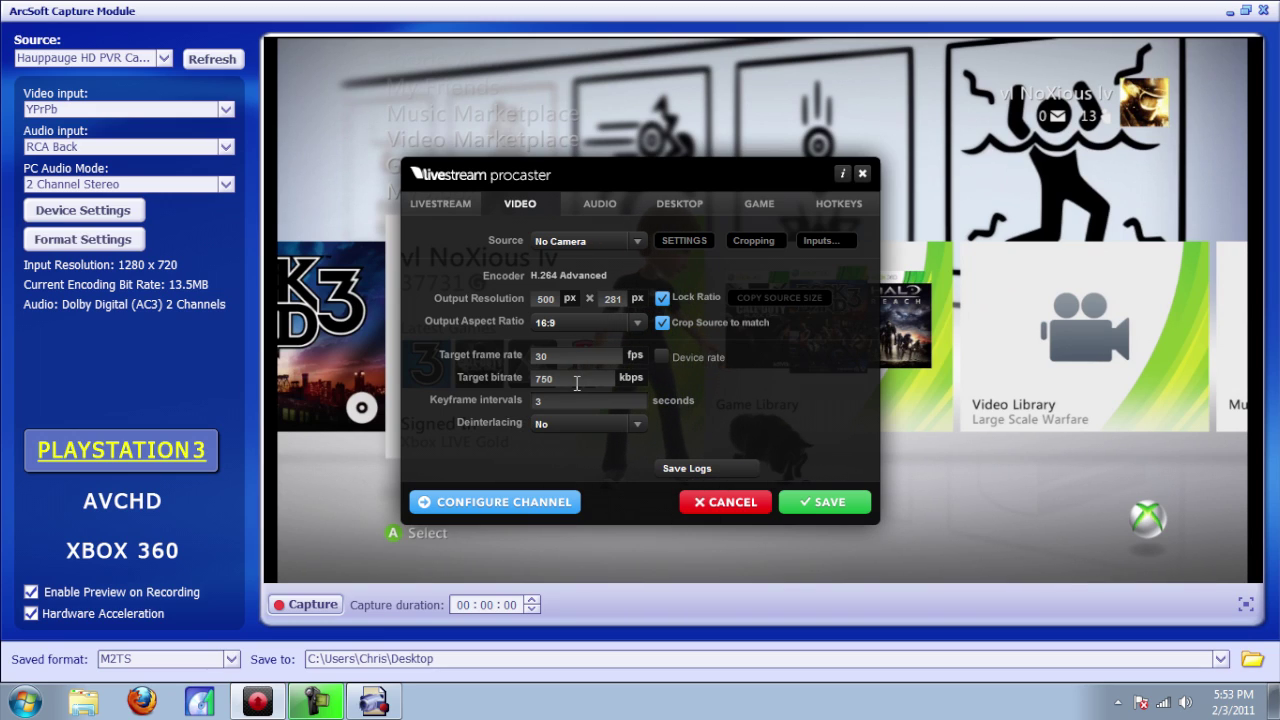
click(561, 401)
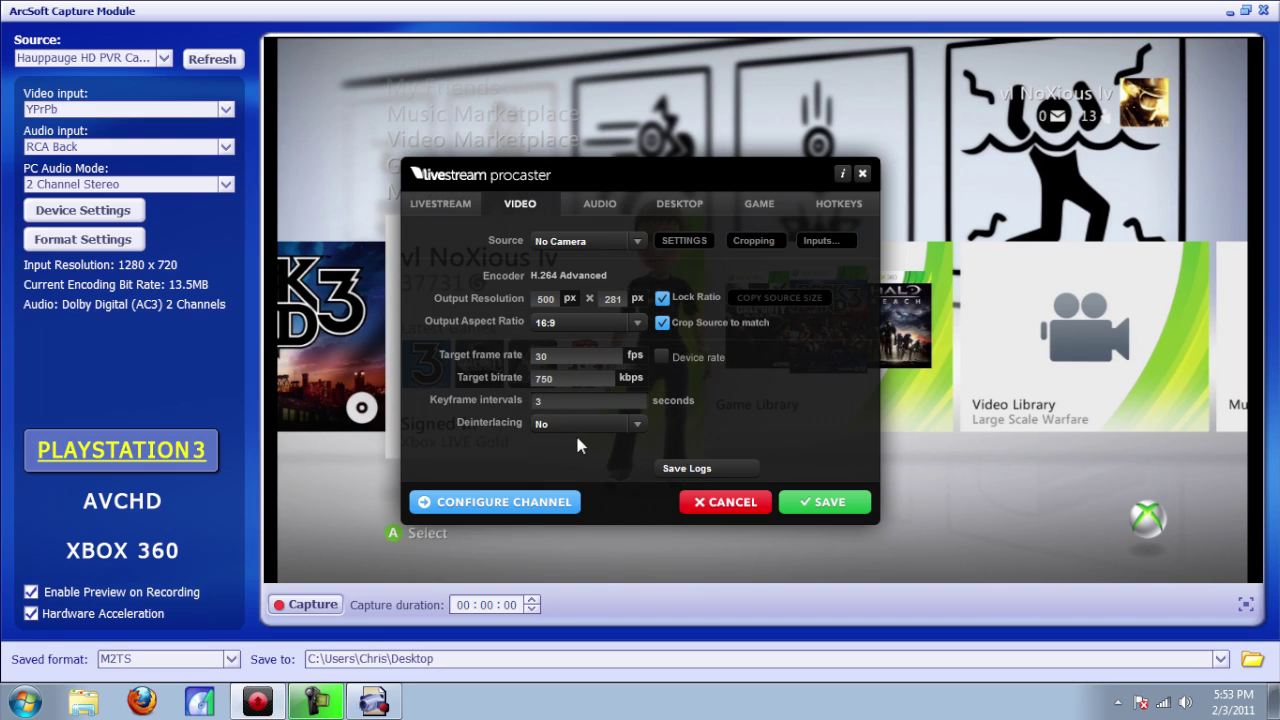
Step: Review the audio and desktop preferences and save the settings
click(586, 206)
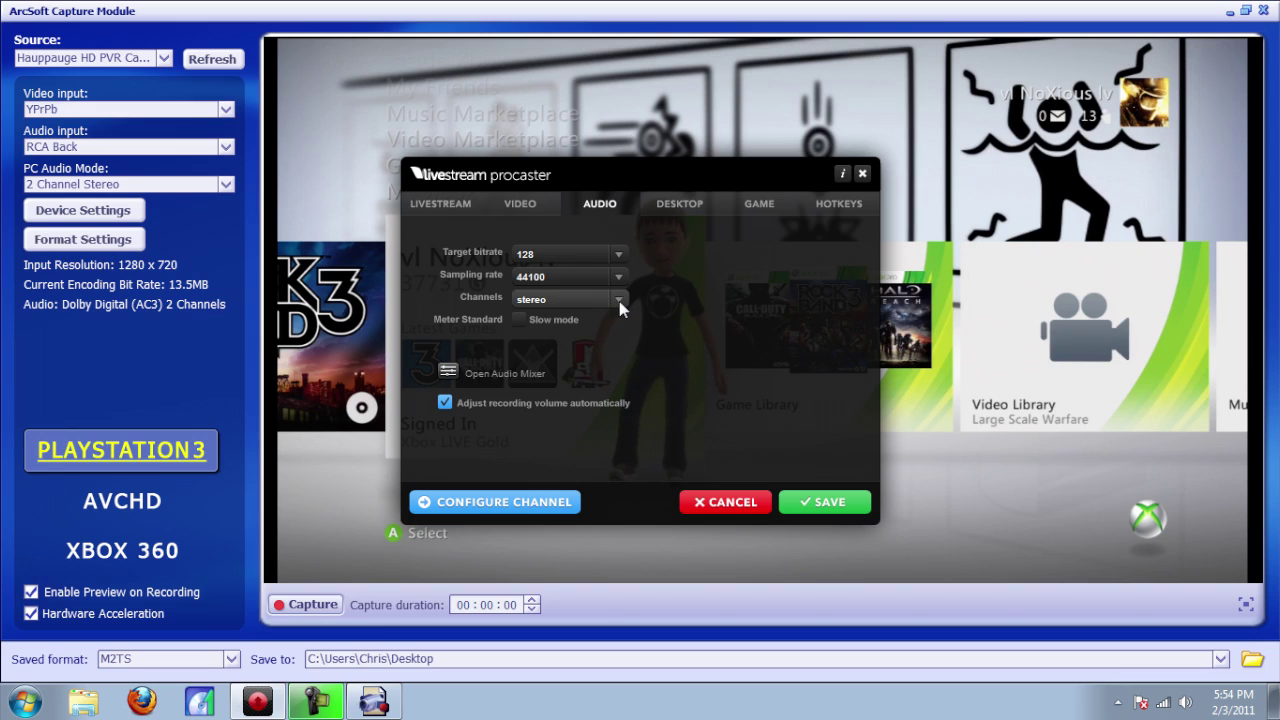
click(677, 206)
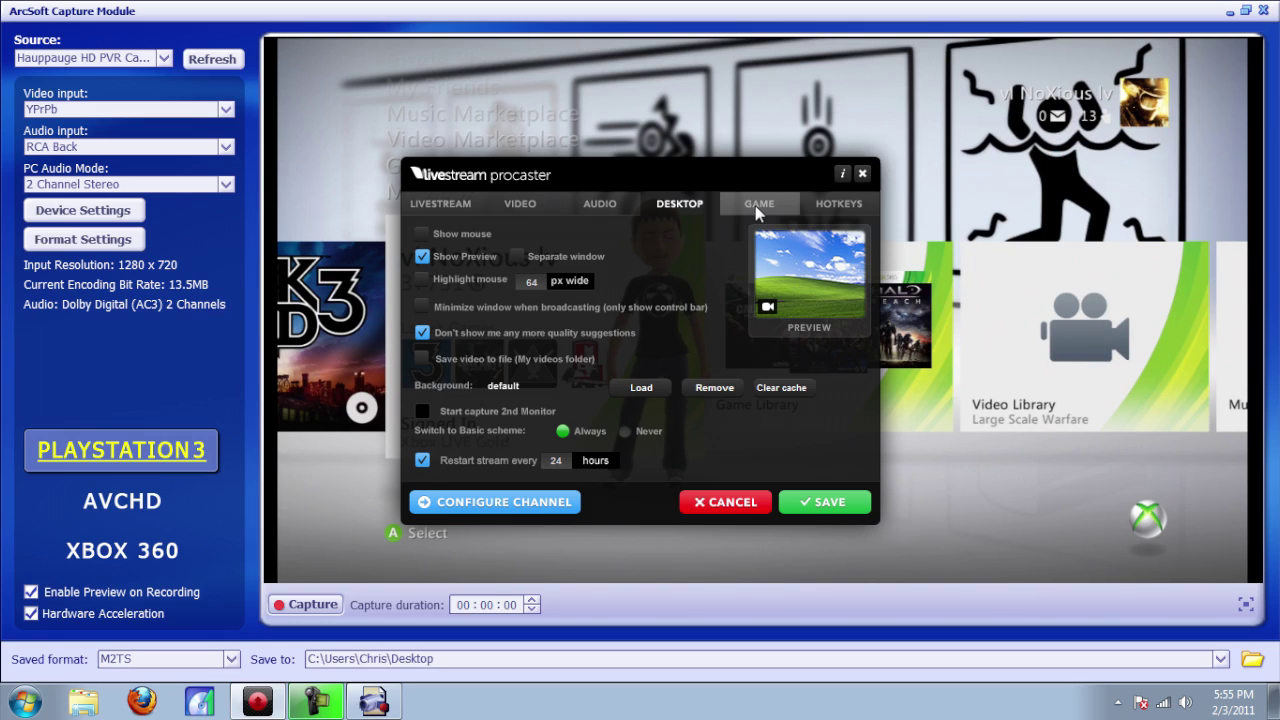
click(812, 502)
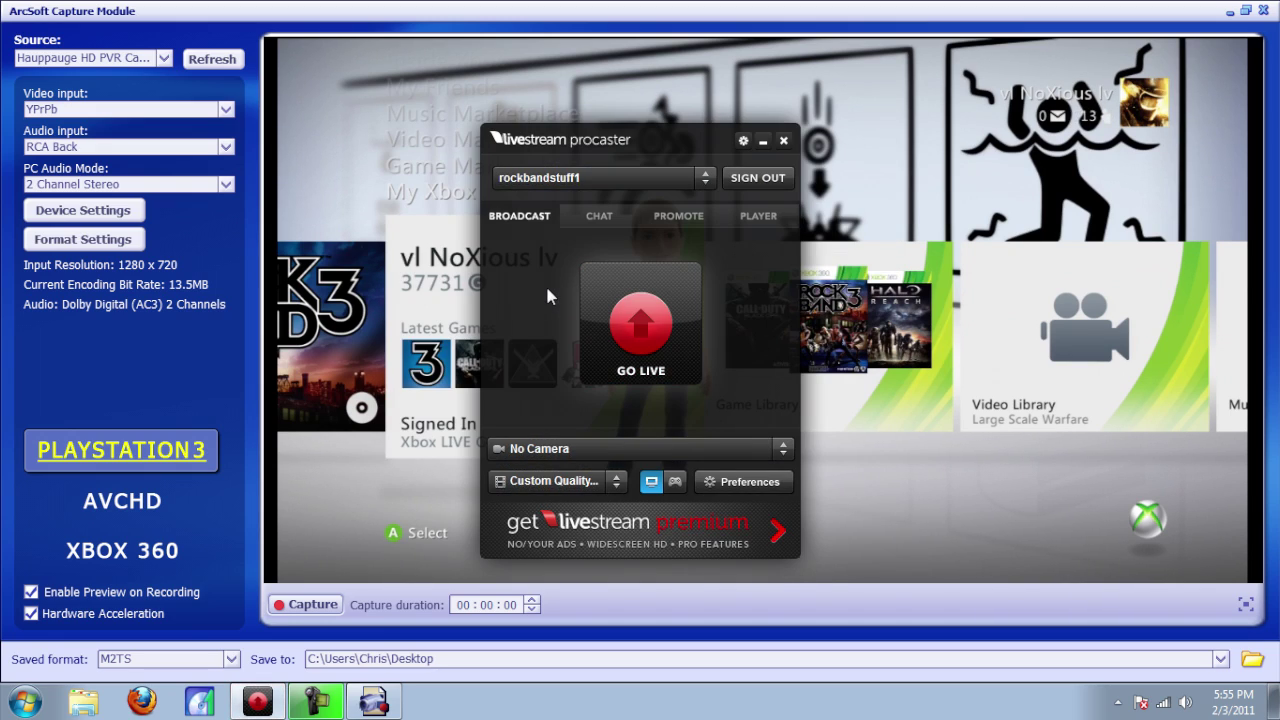
Step: Go live and fit the screen capture region over the Xbox preview, about 1030 px wide
click(659, 330)
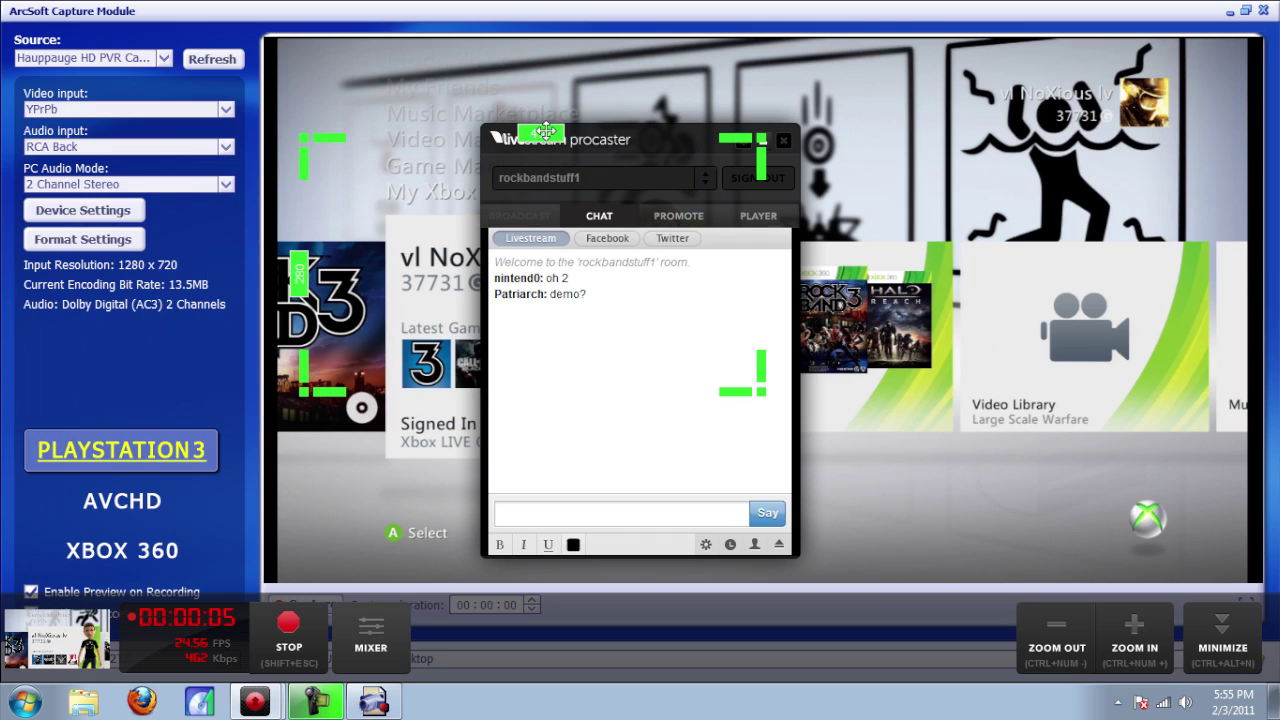
drag(529, 55, 527, 39)
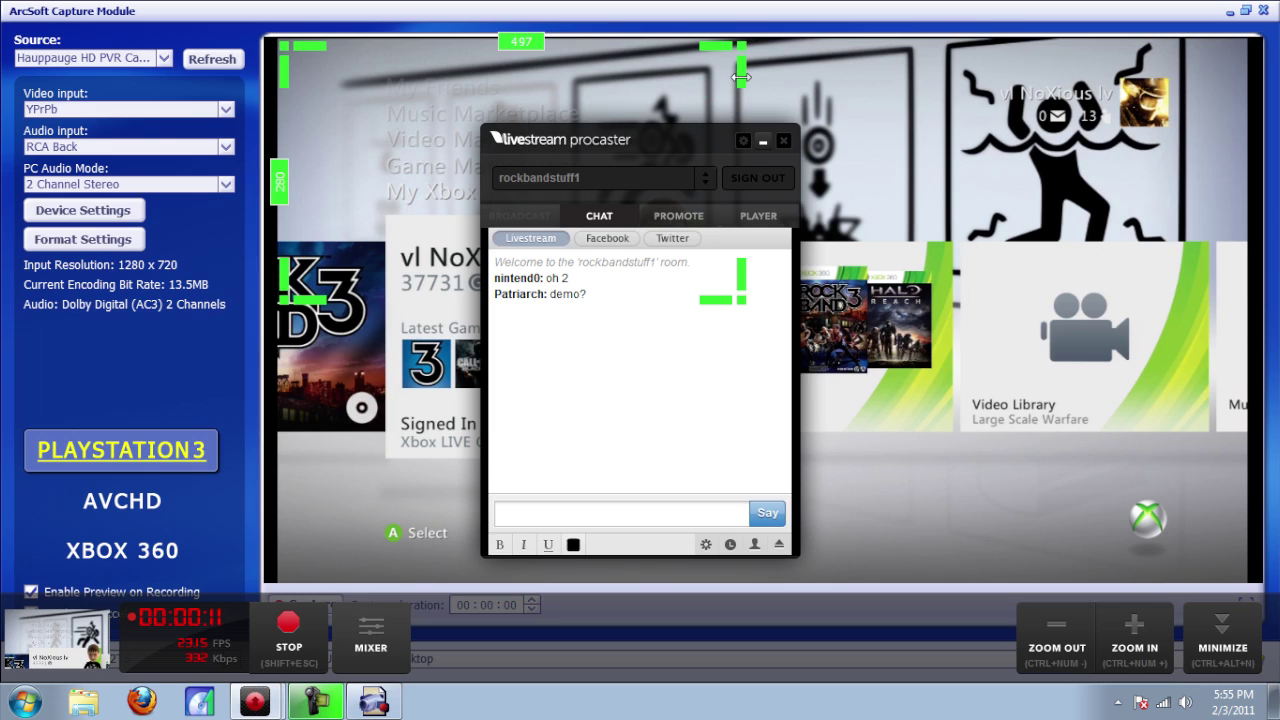
drag(741, 76, 1240, 72)
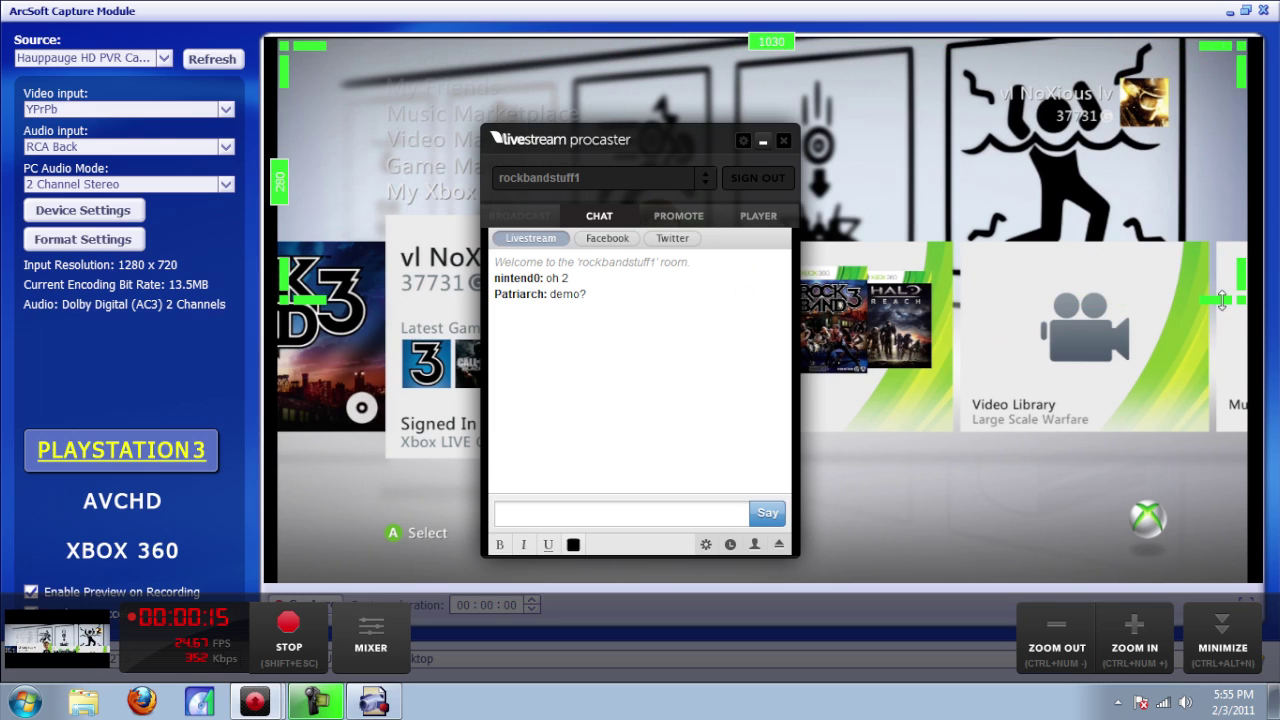
drag(1221, 300, 1228, 576)
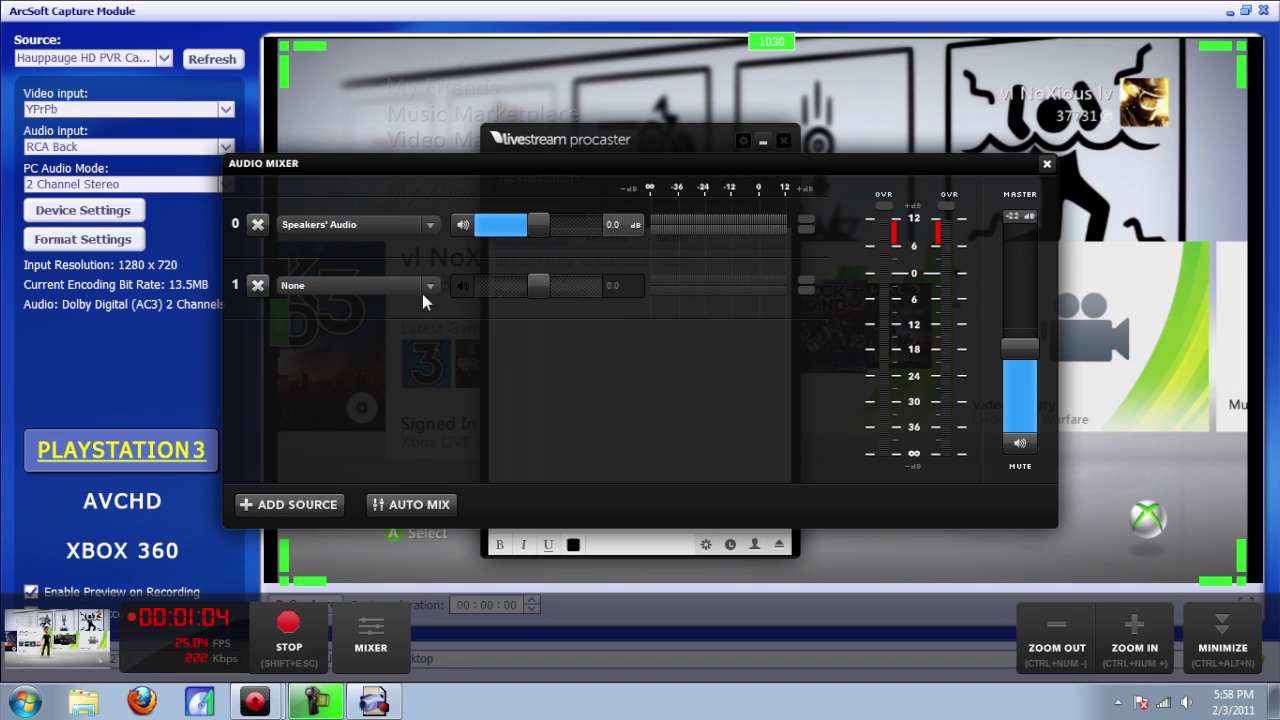
Step: Set the second source in the audio mixer to the Logitech microphone, entry 4 of the device list
click(390, 287)
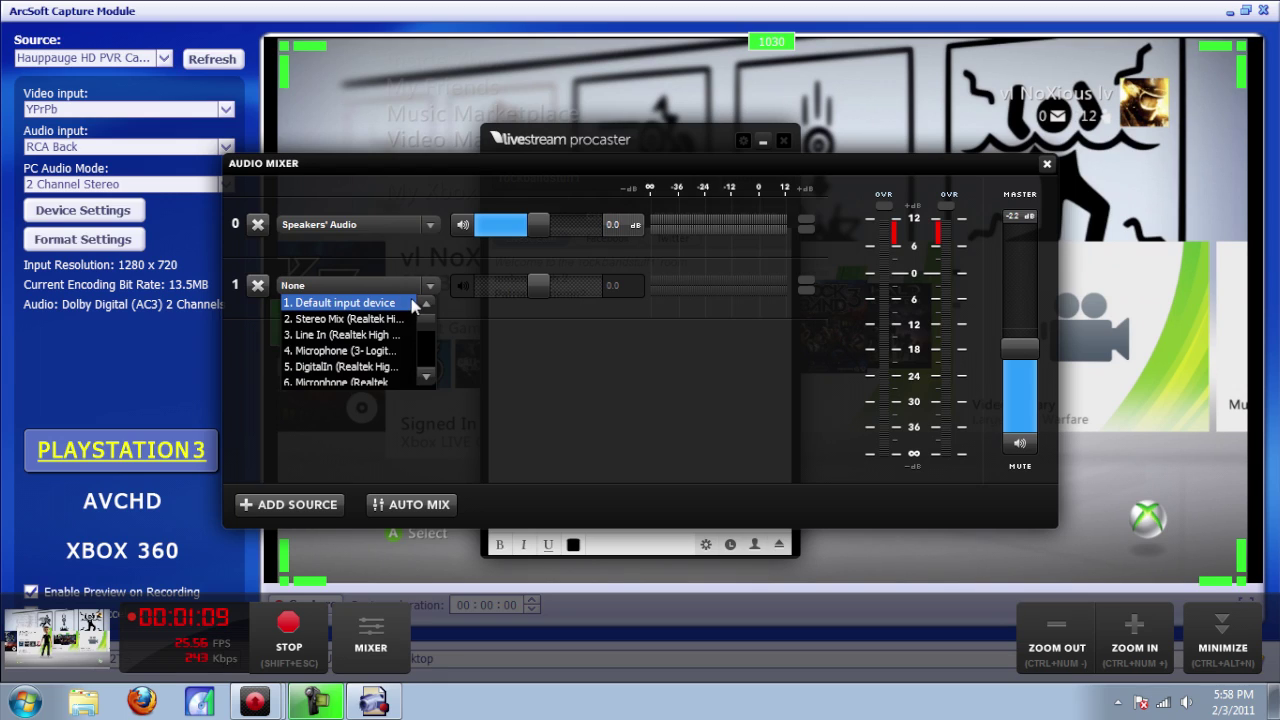
click(384, 351)
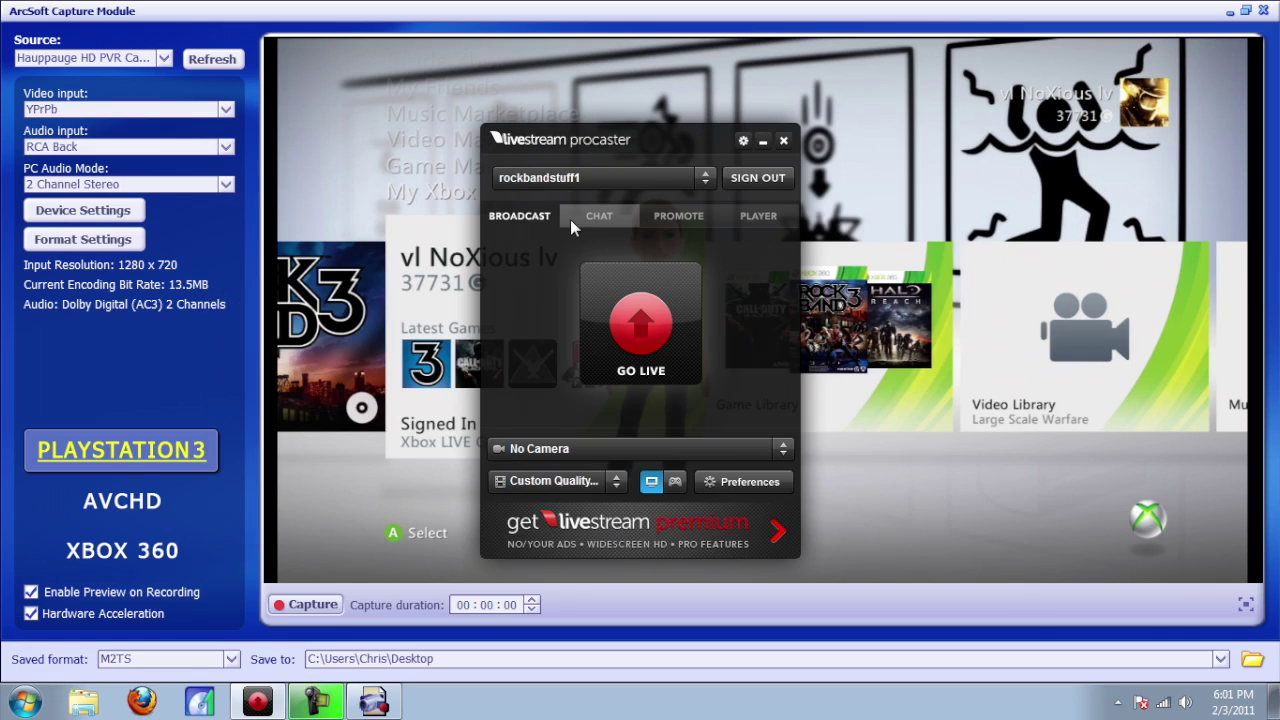
Step: Show the channel chat in Procaster and minimize the ArcSoft Capture Module
click(592, 220)
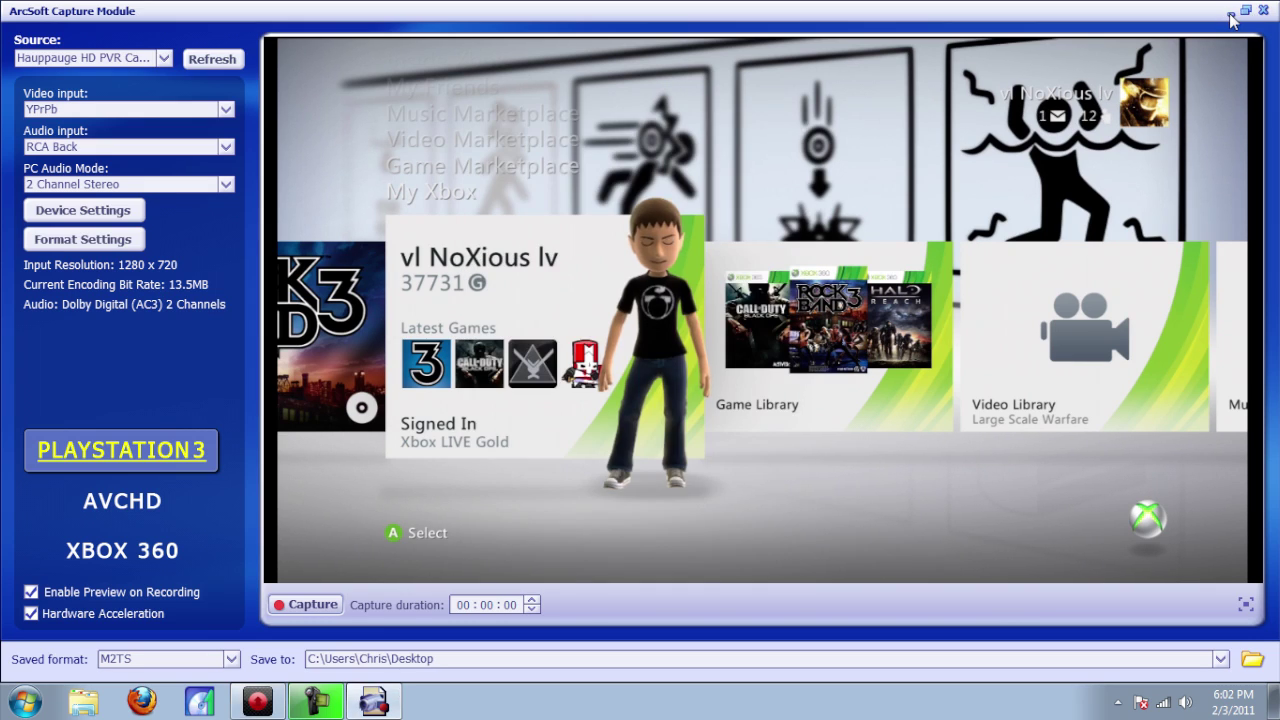
click(1231, 13)
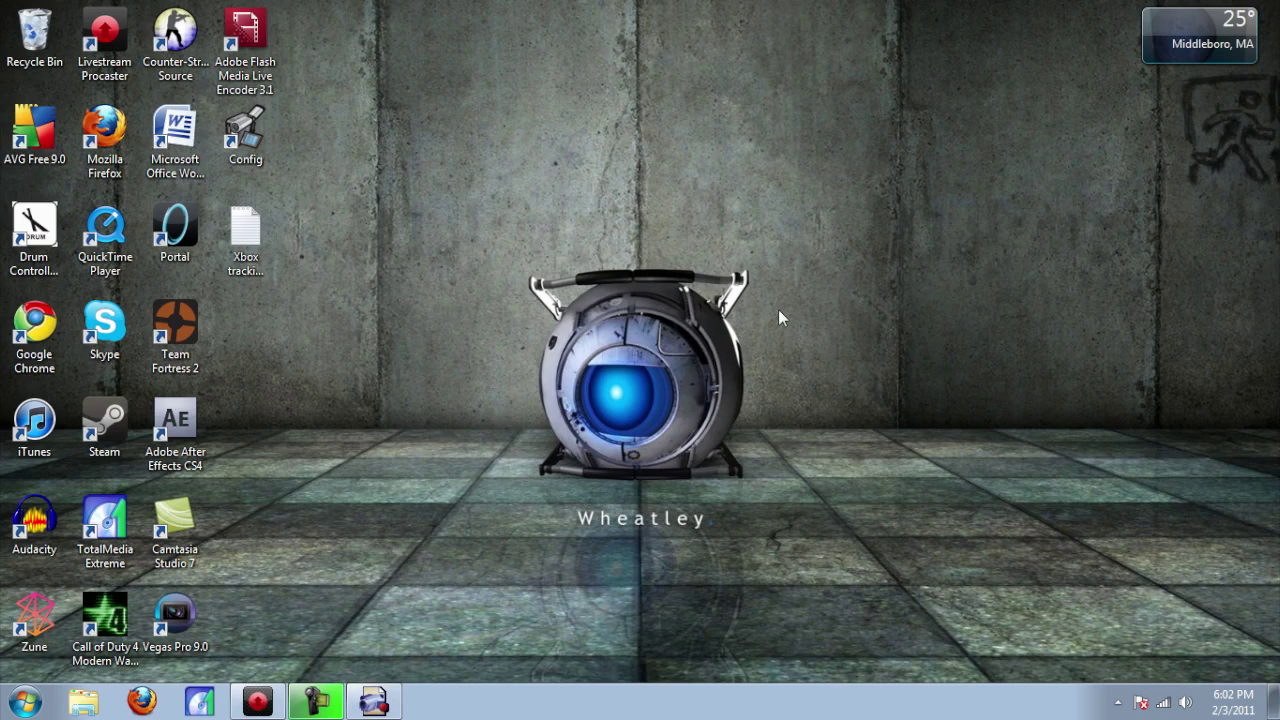